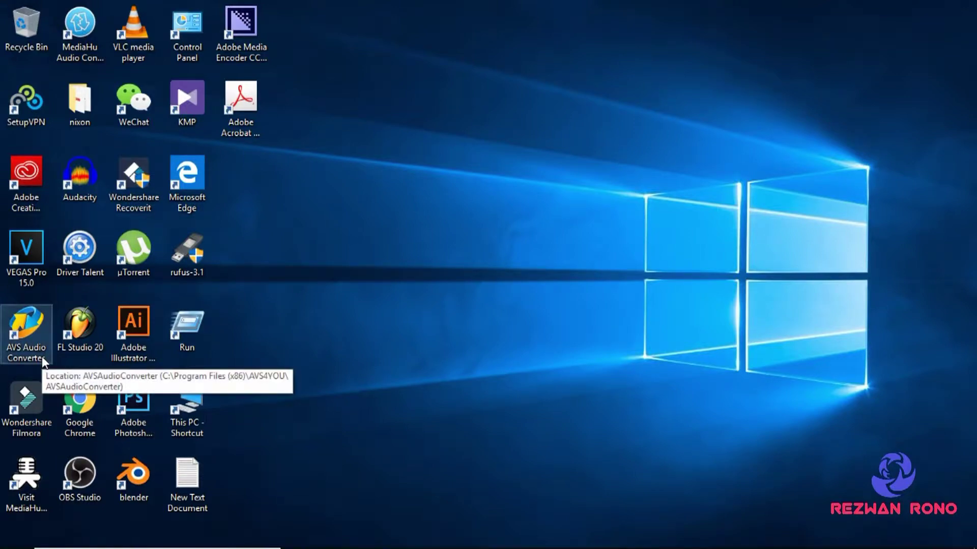
Step: Launch AVS Audio Converter and open the dialog for adding a single audio file
{"action": "left_click", "coordinate": [28, 331]}
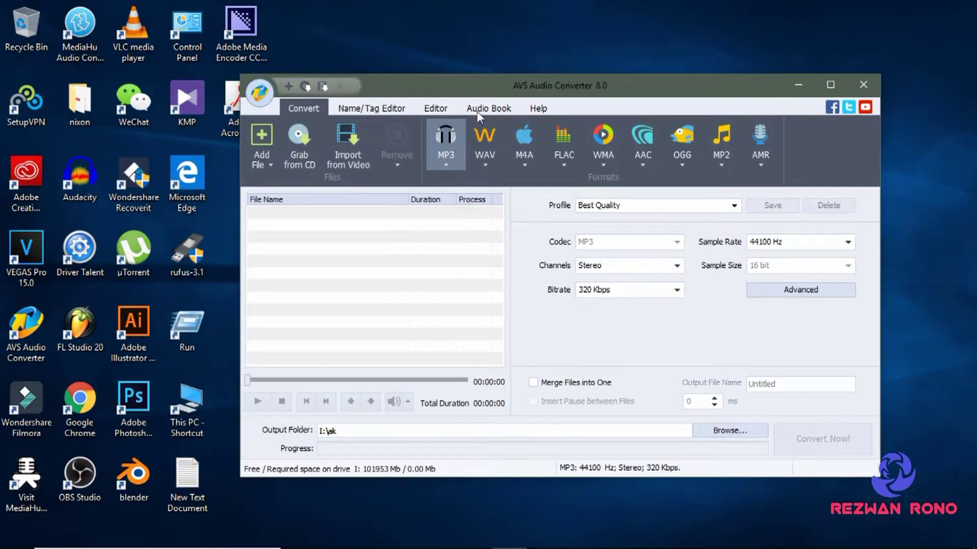
{"action": "left_click", "coordinate": [271, 165]}
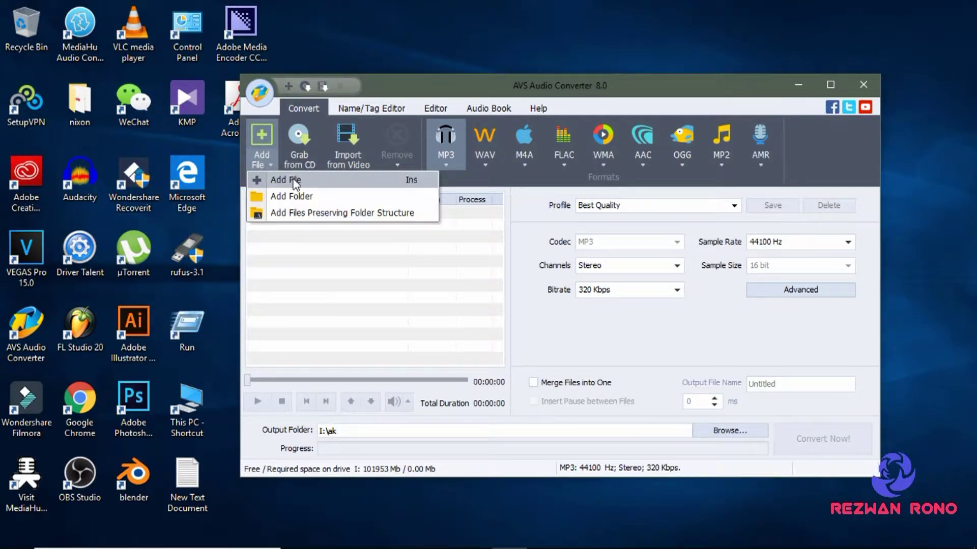
{"action": "left_click", "coordinate": [289, 180]}
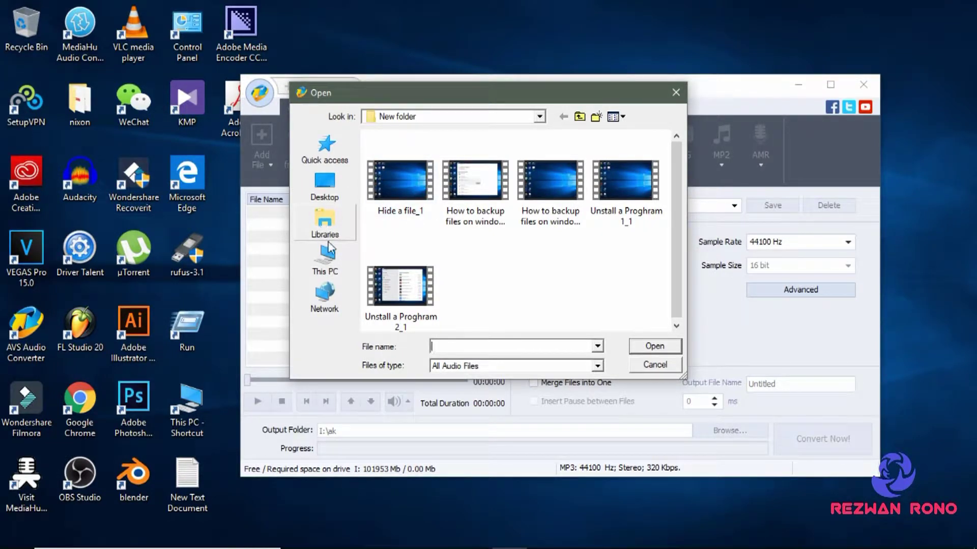
Step: Add ABC.wav (00:02:20) from External Hard Drive (W:) to the conversion list
{"action": "left_click", "coordinate": [334, 268]}
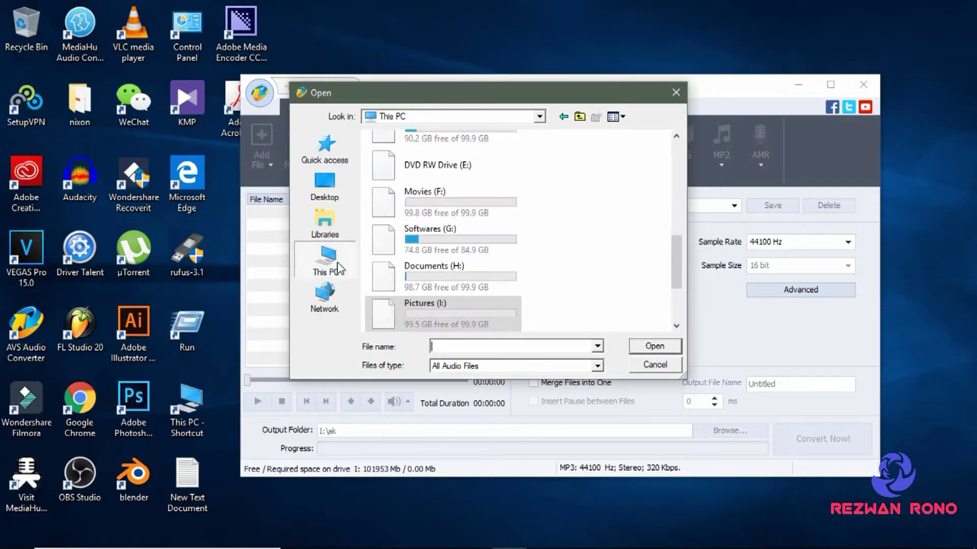
{"action": "left_click_drag", "start_coordinate": [678, 274], "coordinate": [677, 305]}
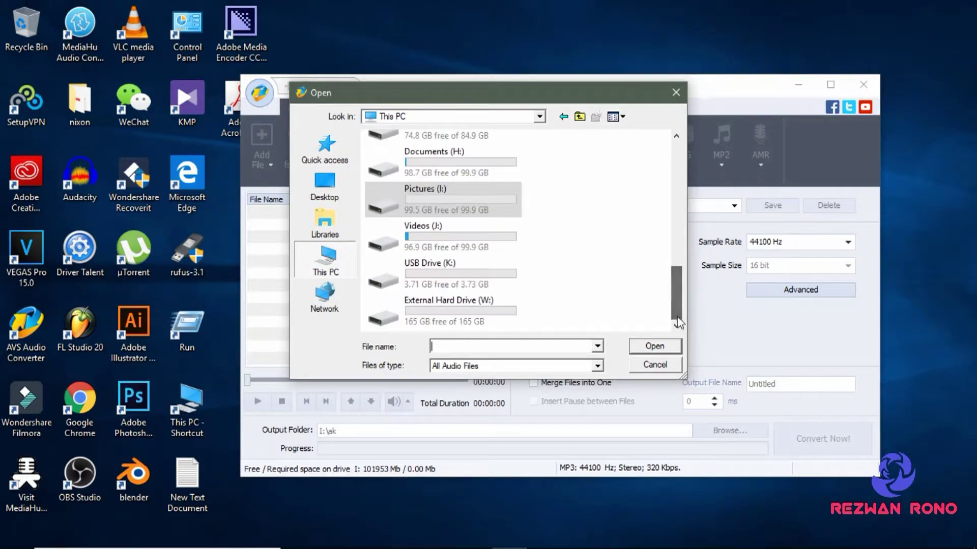
{"action": "double_click", "coordinate": [514, 308]}
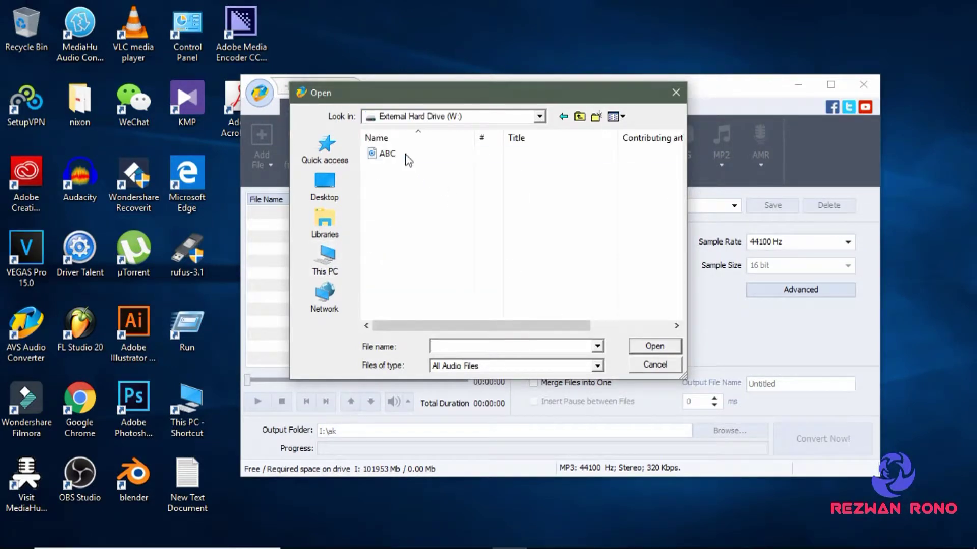
{"action": "double_click", "coordinate": [406, 156]}
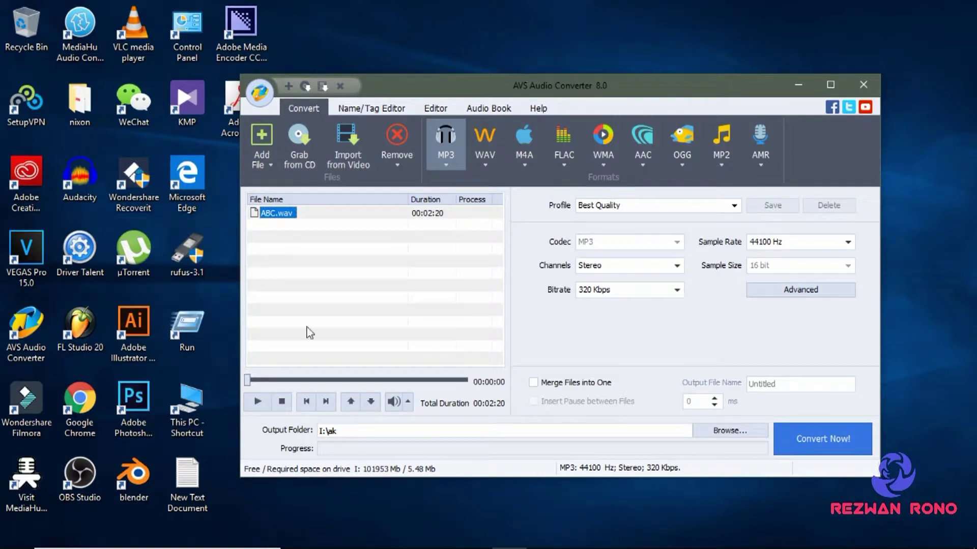
Step: In File Explorer, show the Properties of ABC on External Hard Drive (W:), a 25.6 MB WAV
{"action": "left_click", "coordinate": [202, 396]}
{"action": "double_click", "coordinate": [202, 395]}
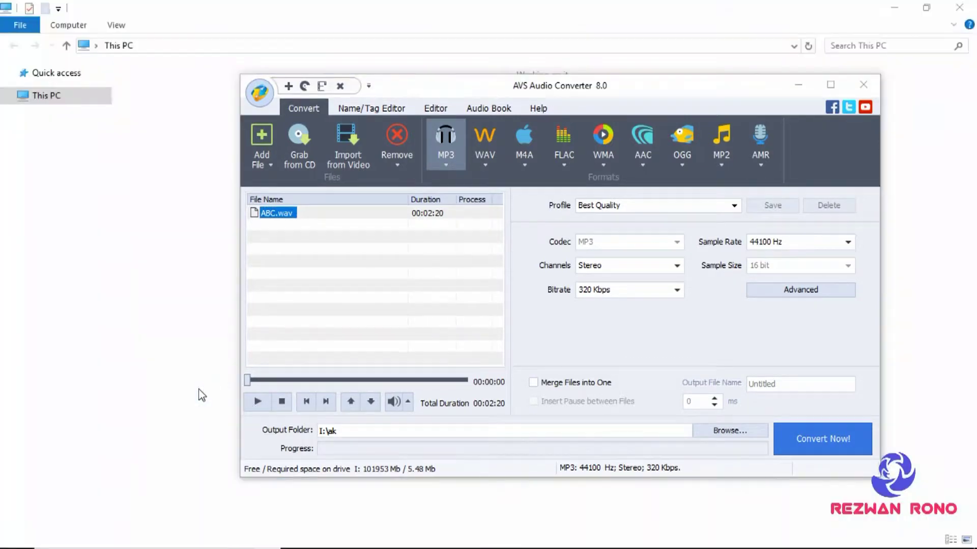
{"action": "left_click", "coordinate": [798, 85]}
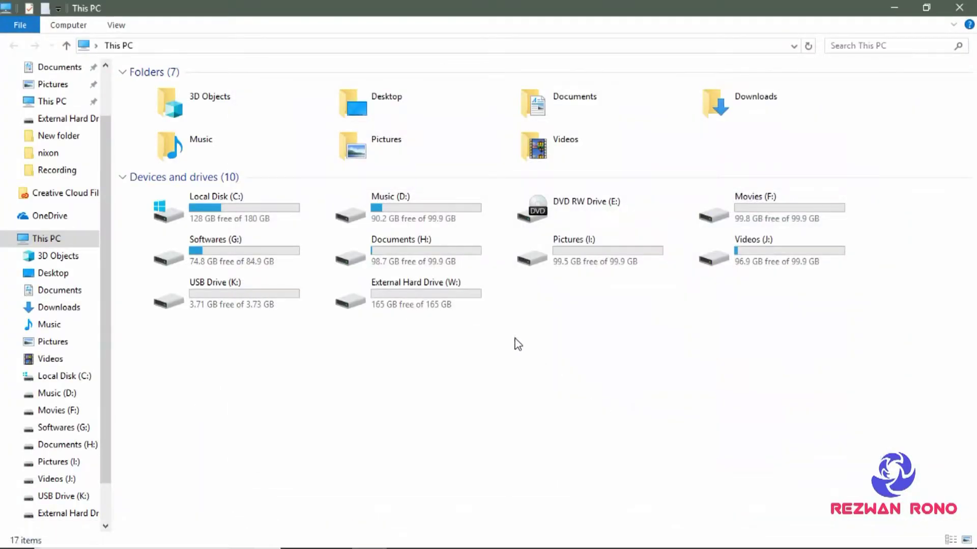
{"action": "double_click", "coordinate": [465, 288]}
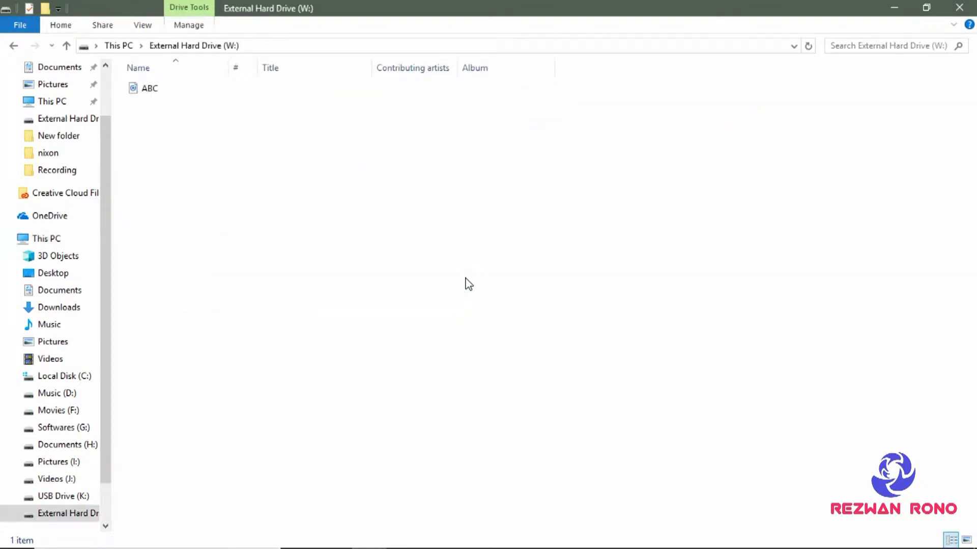
{"action": "right_click", "coordinate": [151, 88]}
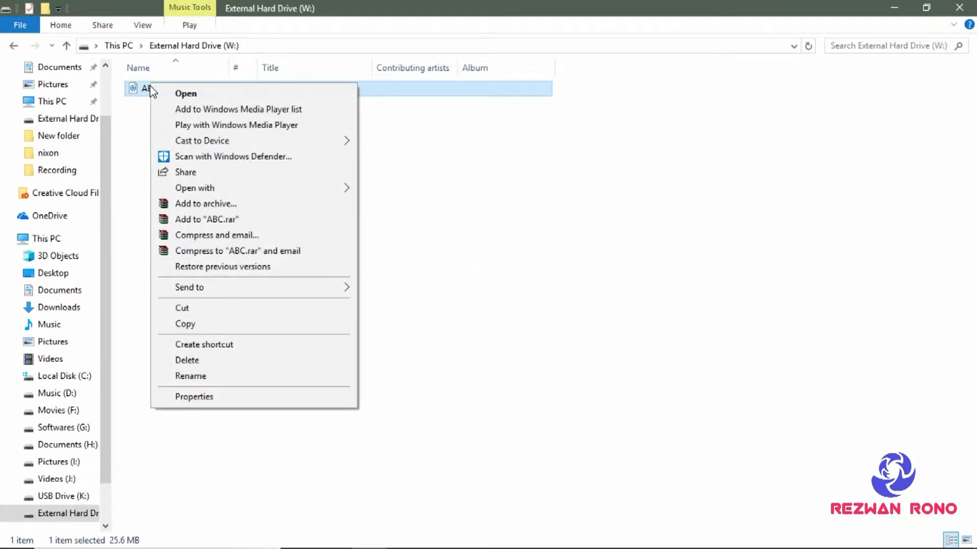
{"action": "left_click", "coordinate": [255, 400]}
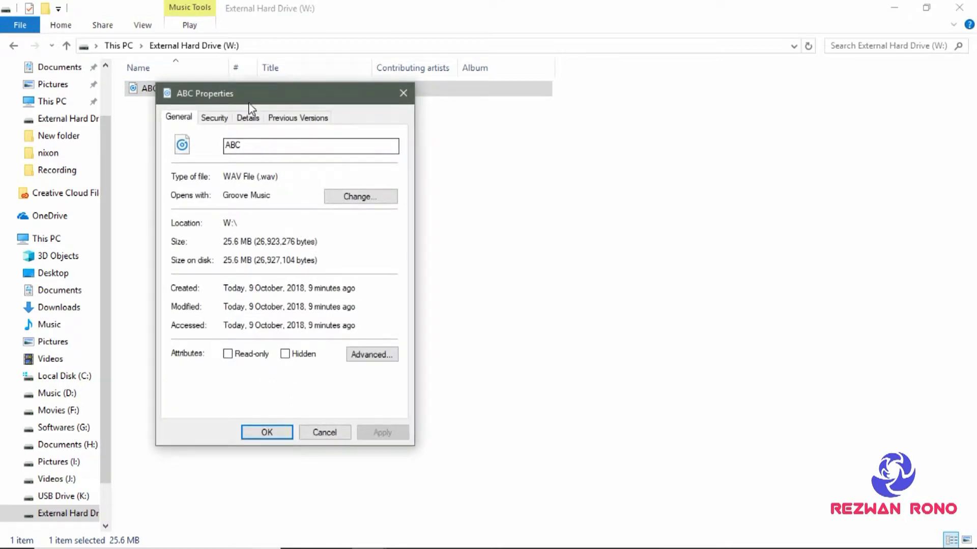
Step: Move ABC's Properties dialog aside to review it, then cancel it
{"action": "left_click_drag", "start_coordinate": [251, 98], "coordinate": [456, 118]}
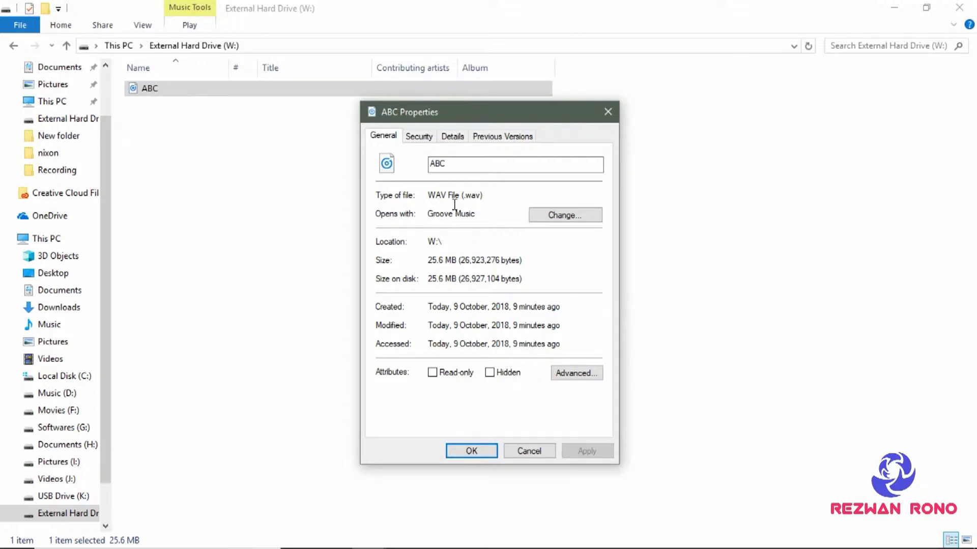
{"action": "left_click", "coordinate": [545, 453]}
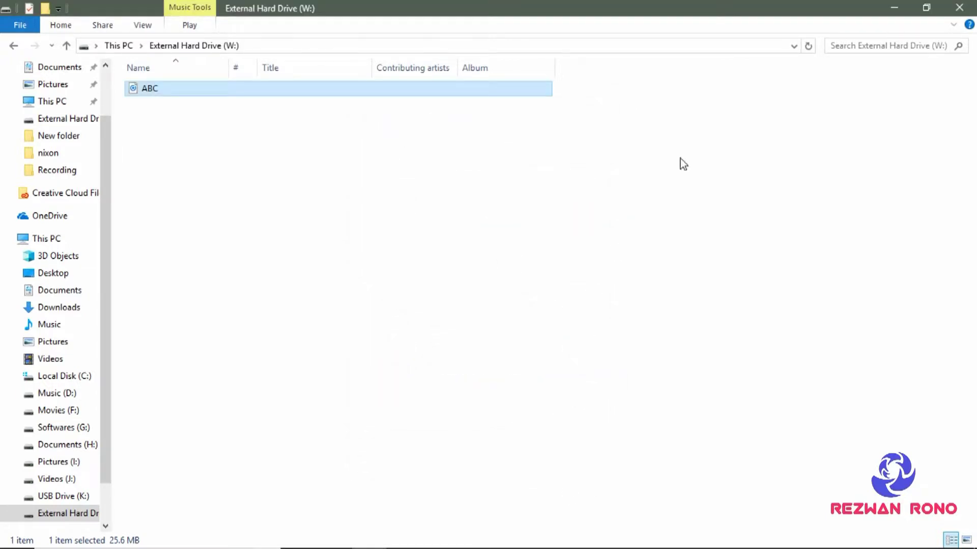
Step: Close File Explorer, return to the converter, and keep MP3 as output after briefly trying WMA
{"action": "left_click", "coordinate": [959, 7]}
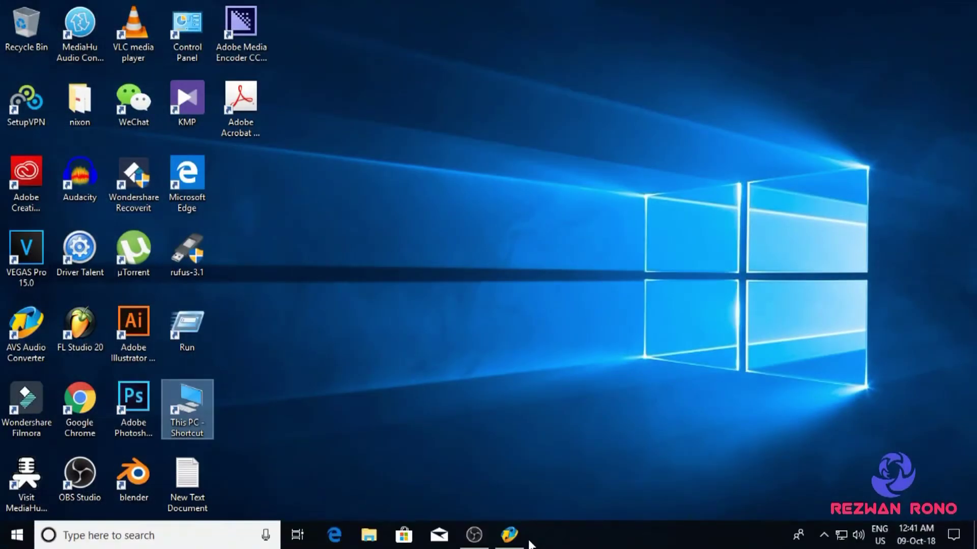
{"action": "left_click", "coordinate": [510, 536]}
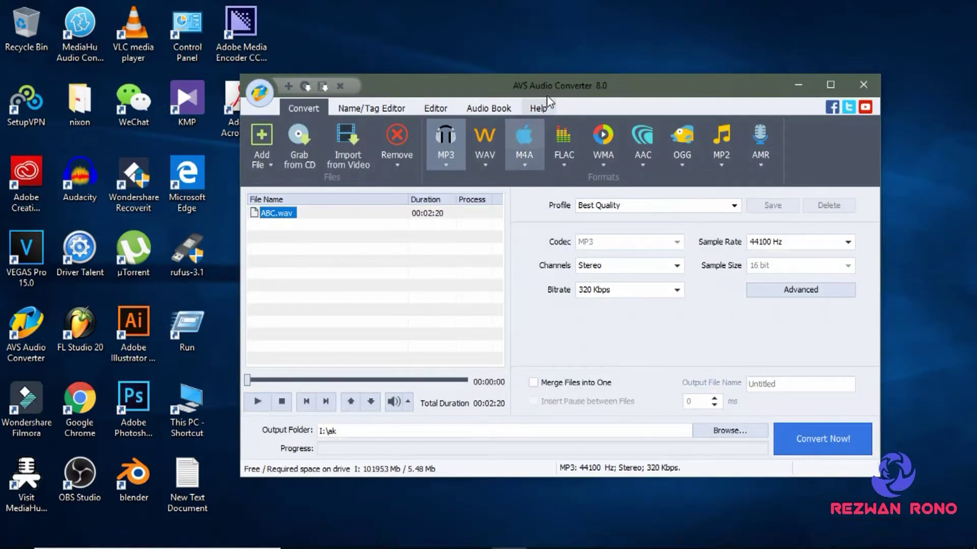
{"action": "left_click_drag", "start_coordinate": [551, 82], "coordinate": [544, 74]}
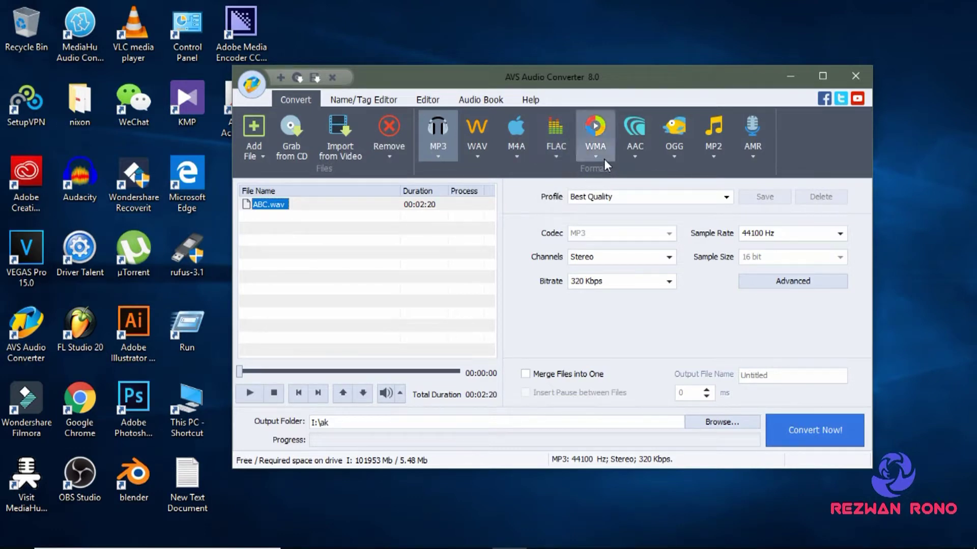
{"action": "left_click", "coordinate": [602, 136]}
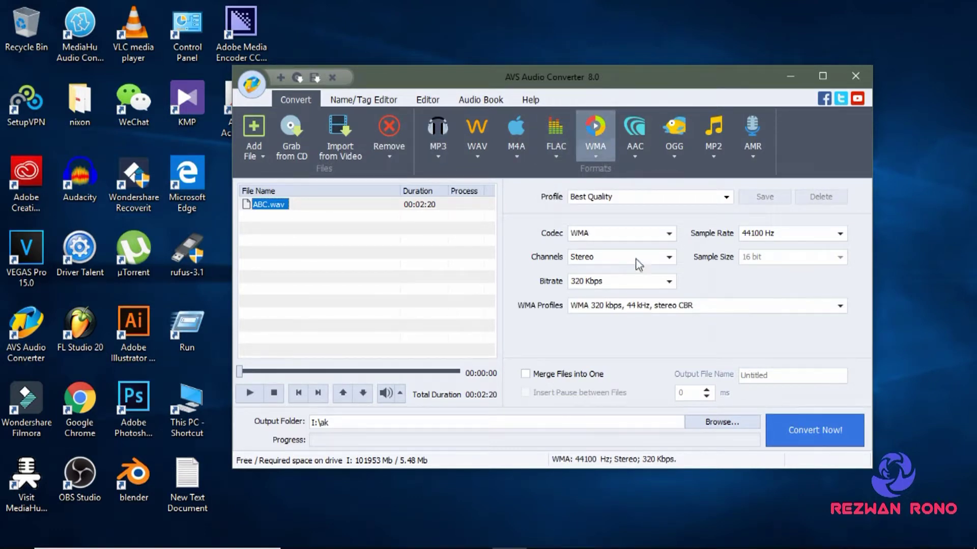
{"action": "left_click", "coordinate": [430, 130]}
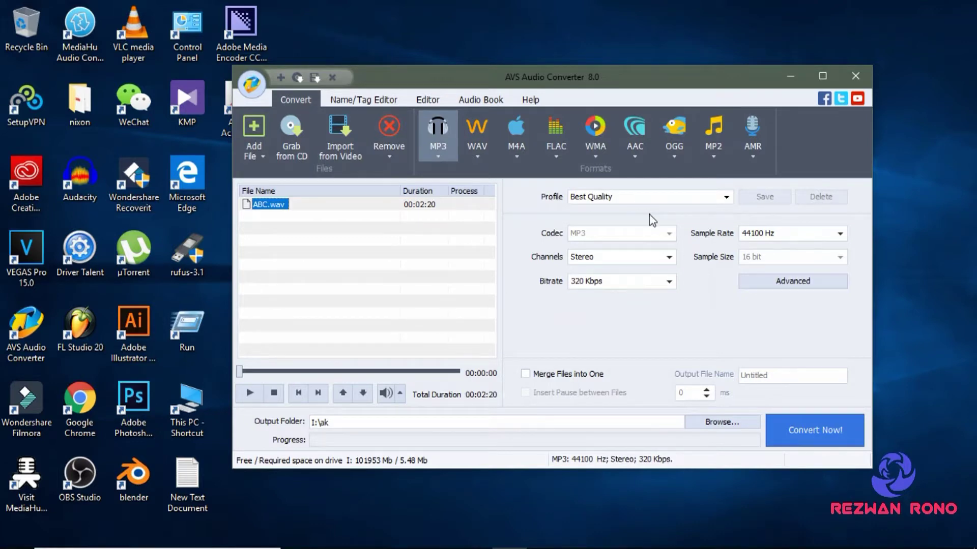
Step: Switch the MP3 profile to Standard Quality at 128 Kbps and bring up the advanced MP3 settings
{"action": "left_click", "coordinate": [669, 197]}
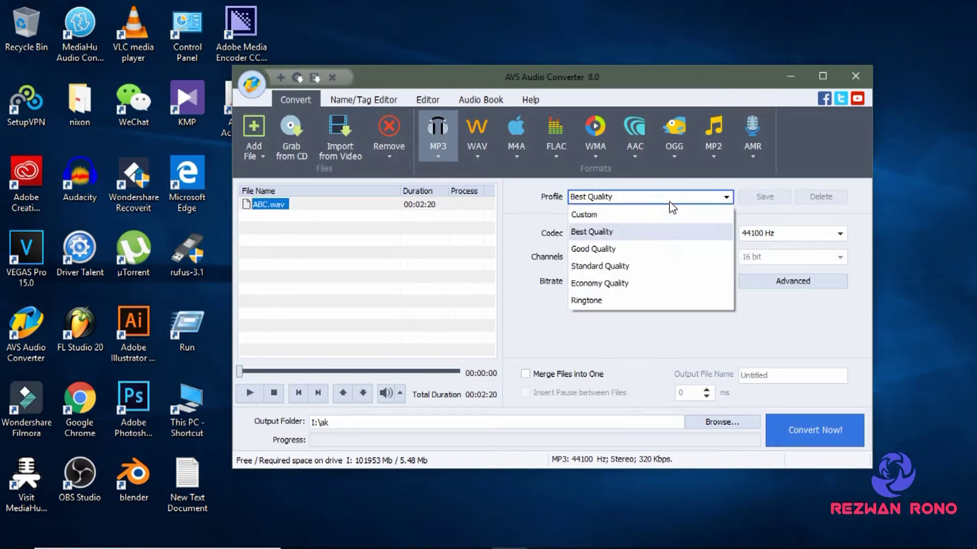
{"action": "left_click", "coordinate": [689, 266]}
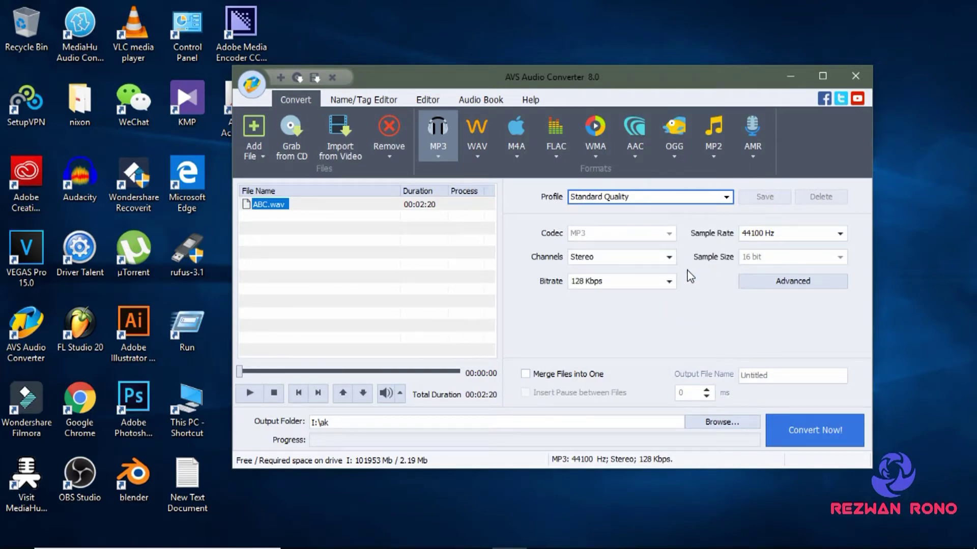
{"action": "left_click", "coordinate": [772, 283]}
{"action": "left_click", "coordinate": [492, 199]}
{"action": "left_click", "coordinate": [512, 200]}
{"action": "left_click", "coordinate": [547, 198]}
{"action": "left_click", "coordinate": [476, 199]}
{"action": "left_click", "coordinate": [450, 199]}
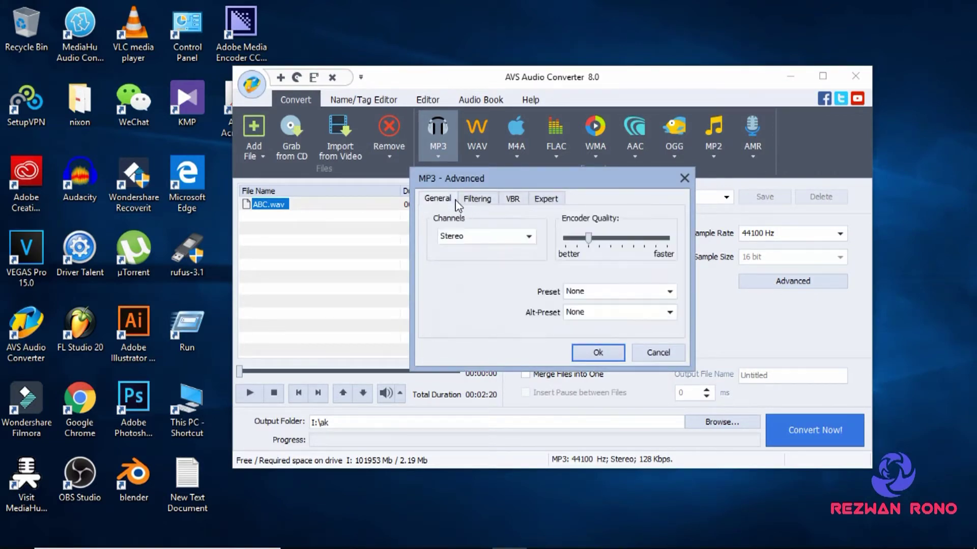
{"action": "left_click", "coordinate": [492, 200]}
{"action": "left_click", "coordinate": [512, 200]}
{"action": "left_click", "coordinate": [546, 199]}
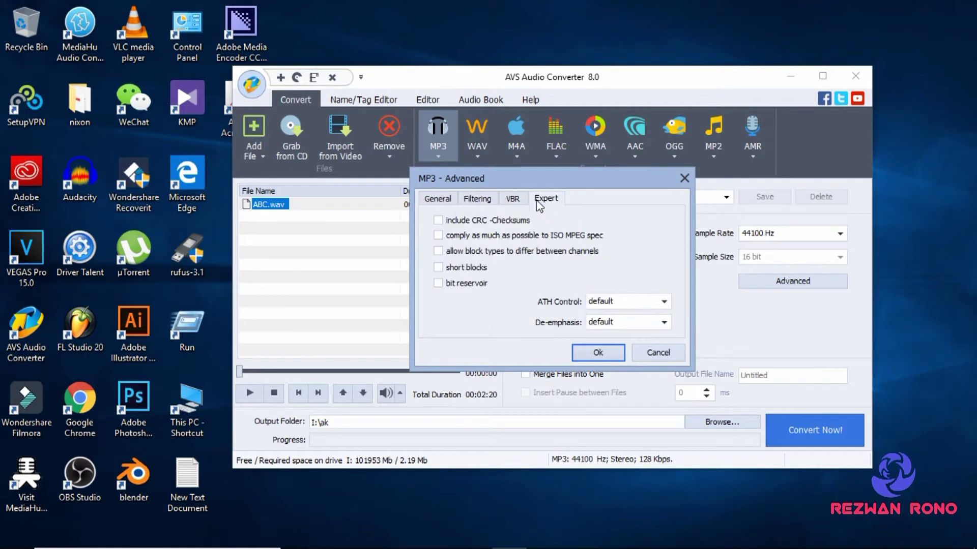
{"action": "left_click", "coordinate": [443, 200]}
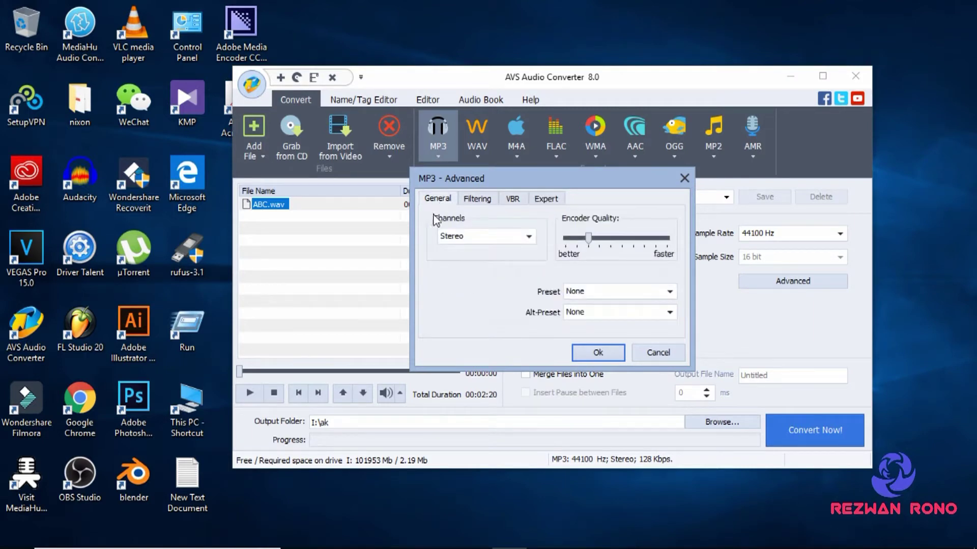
{"action": "left_click", "coordinate": [596, 355]}
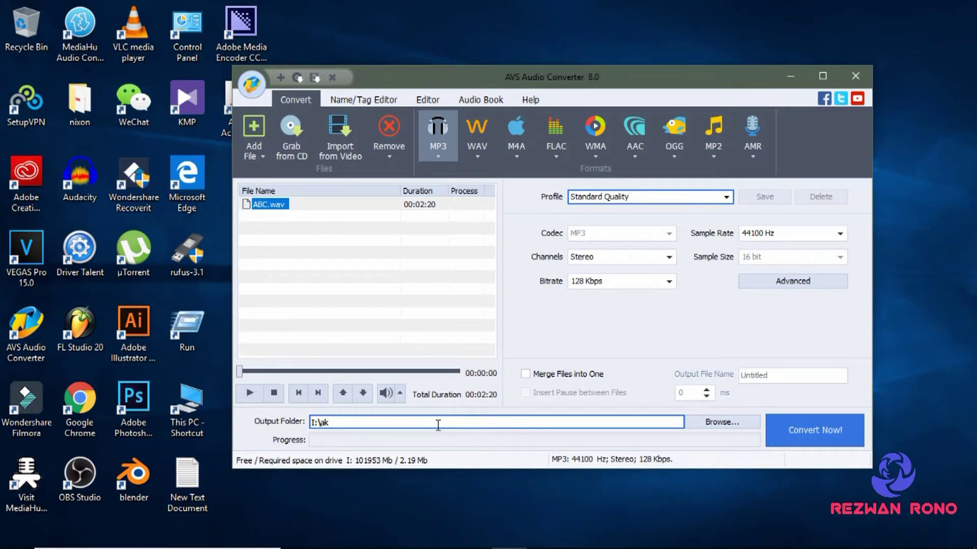
Step: Set the output folder to W:\ and start converting ABC.wav to MP3
{"action": "left_click", "coordinate": [714, 426]}
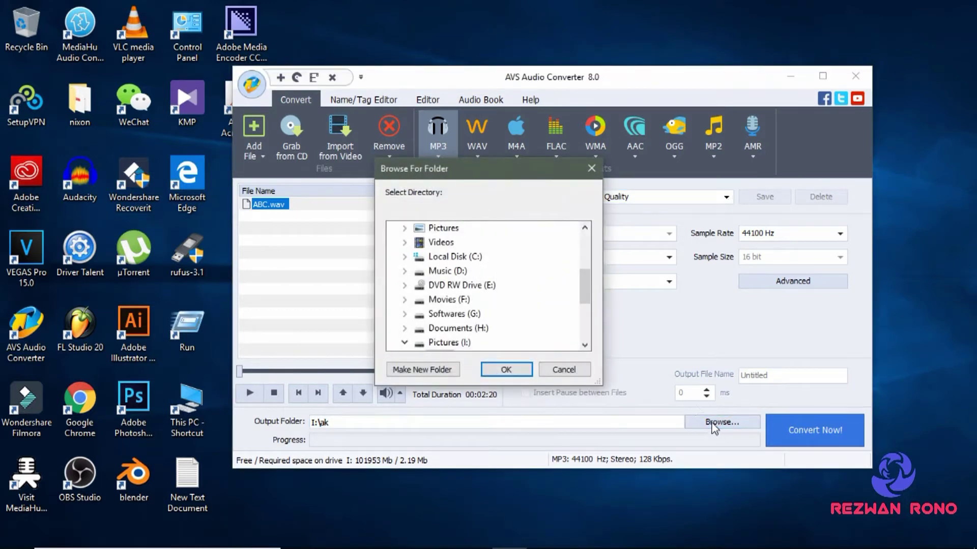
{"action": "left_click_drag", "start_coordinate": [583, 290], "coordinate": [583, 315]}
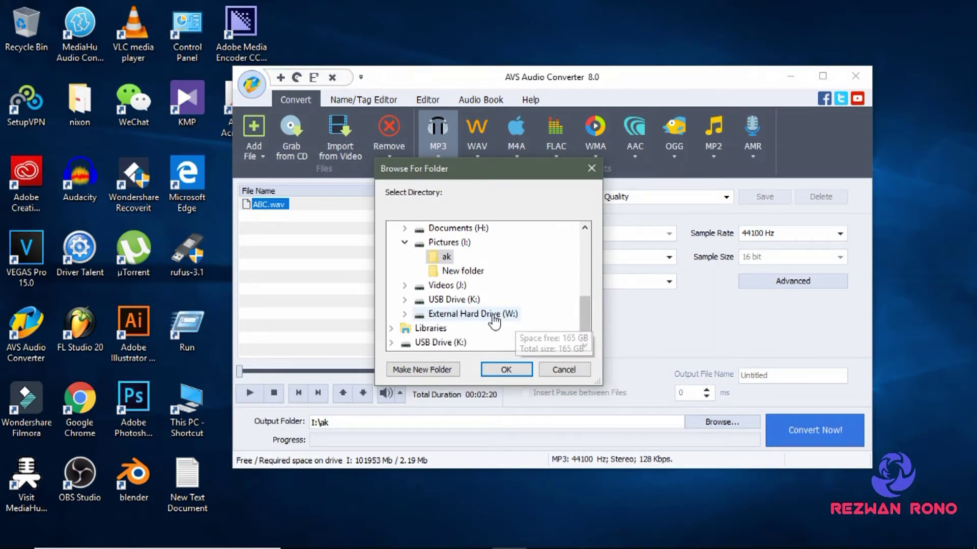
{"action": "left_click", "coordinate": [492, 317]}
{"action": "left_click", "coordinate": [515, 374]}
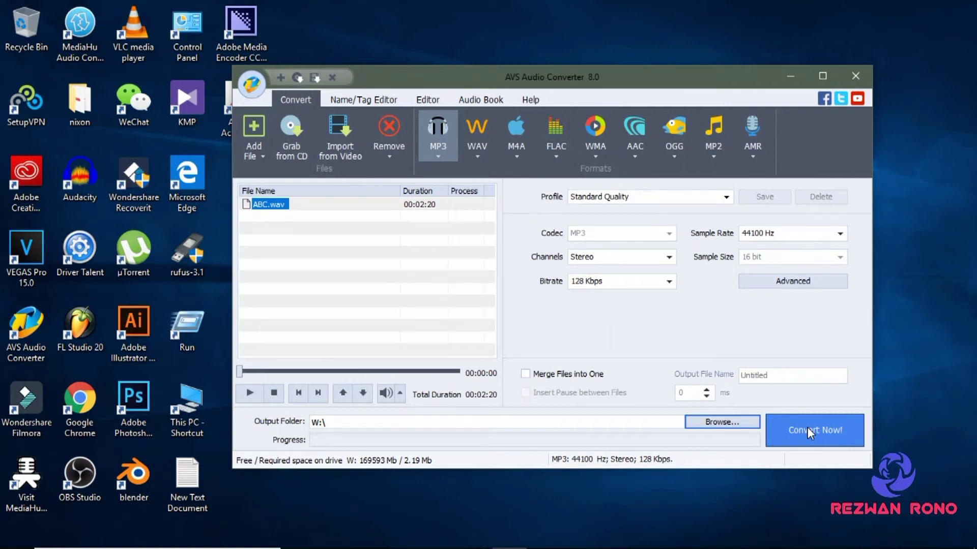
{"action": "left_click", "coordinate": [810, 430]}
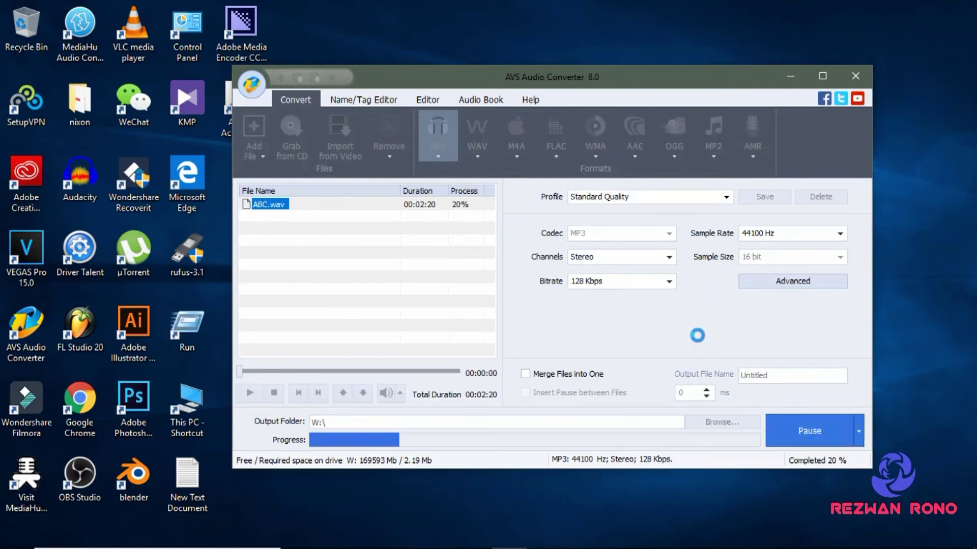